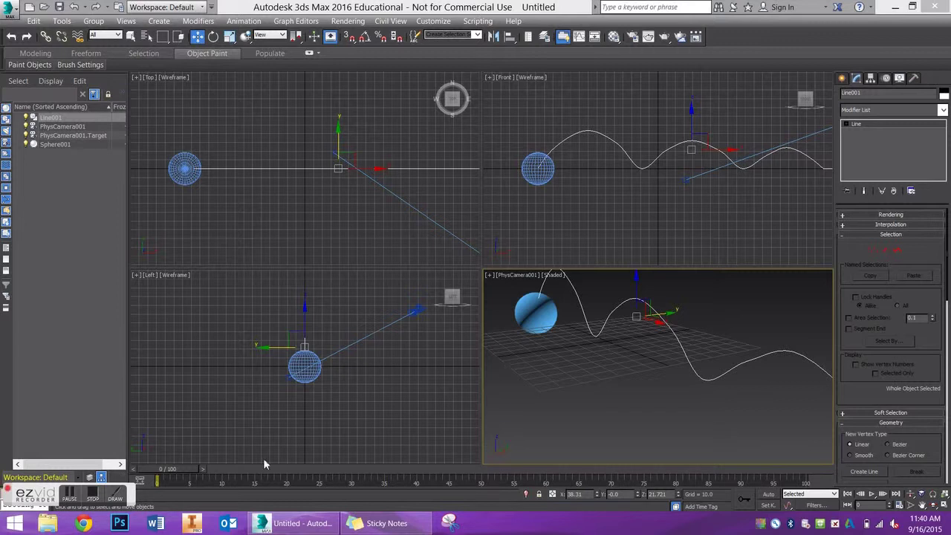
Step: Select the ball and scrub to frame 57 to check its stretched pose, then return to frame 0
{"action": "left_click", "coordinate": [540, 334]}
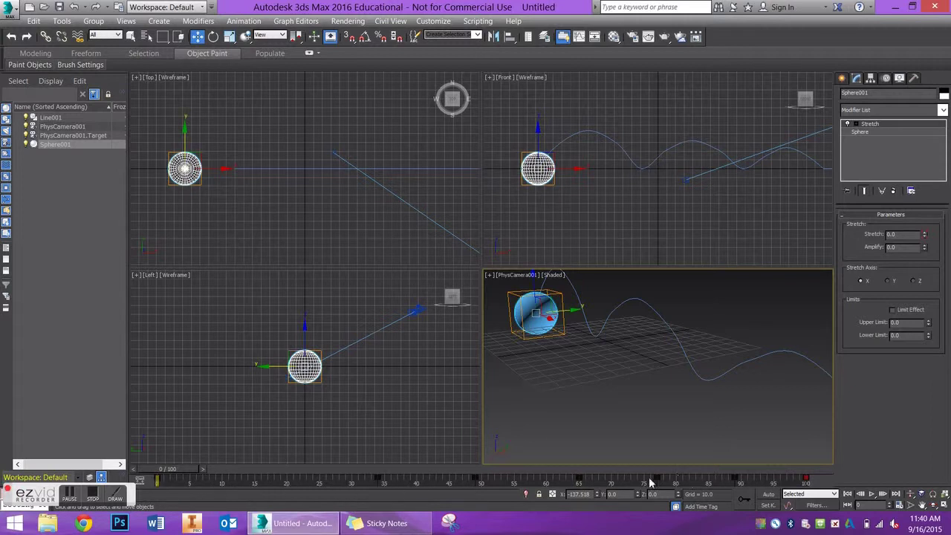
{"action": "left_click_drag", "start_coordinate": [167, 470], "coordinate": [524, 469]}
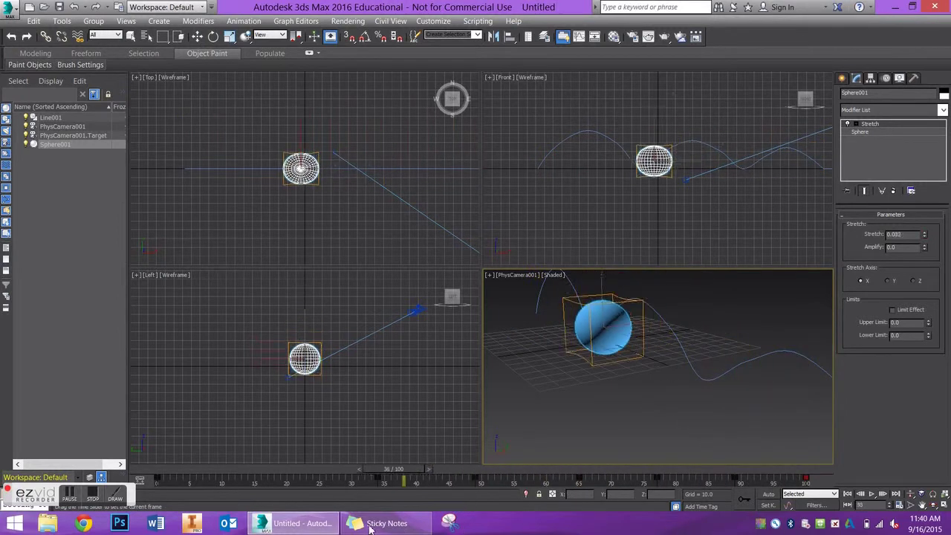
{"action": "key", "text": "Home"}
{"action": "key", "text": "w"}
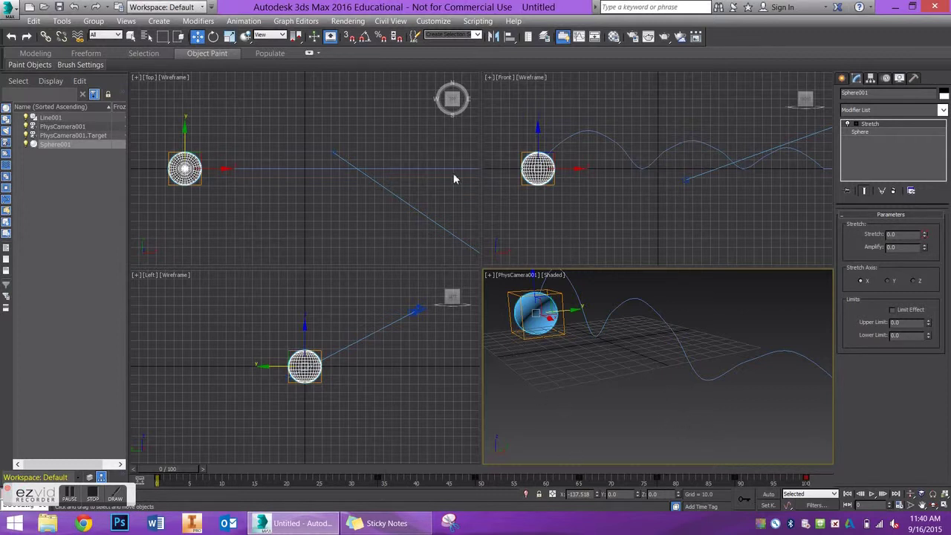
Step: Open Render Setup, keeping Production Rendering Mode and NVIDIA mental ray as the renderer
{"action": "left_click", "coordinate": [351, 24]}
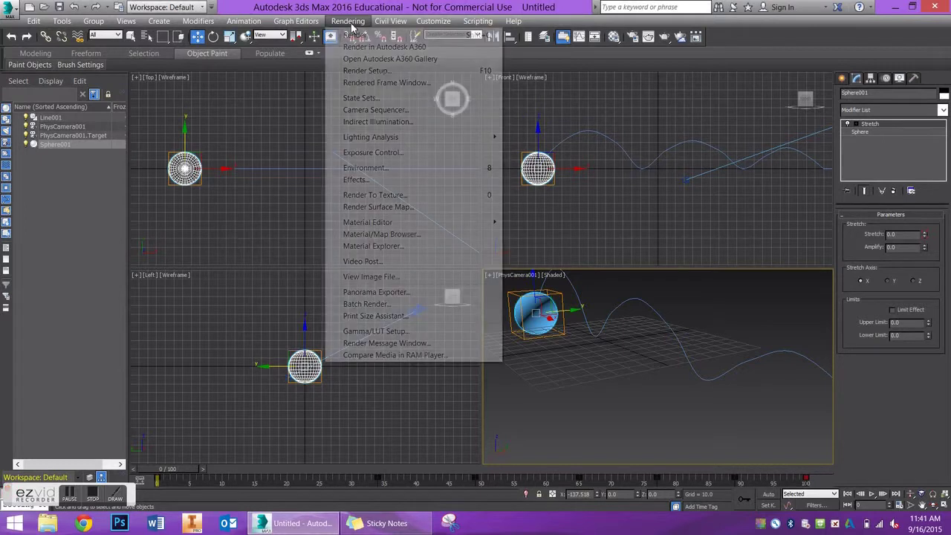
{"action": "left_click", "coordinate": [357, 71]}
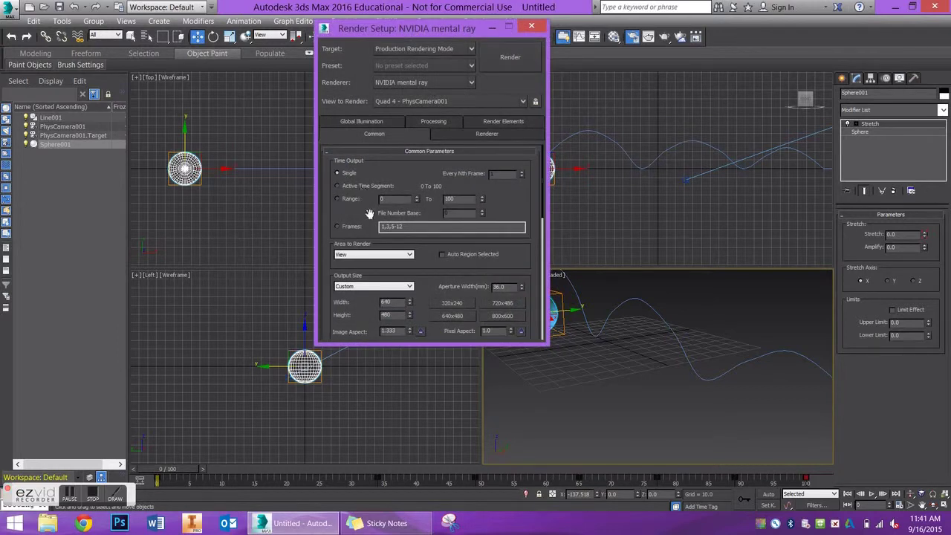
{"action": "left_click_drag", "start_coordinate": [456, 347], "coordinate": [455, 491]}
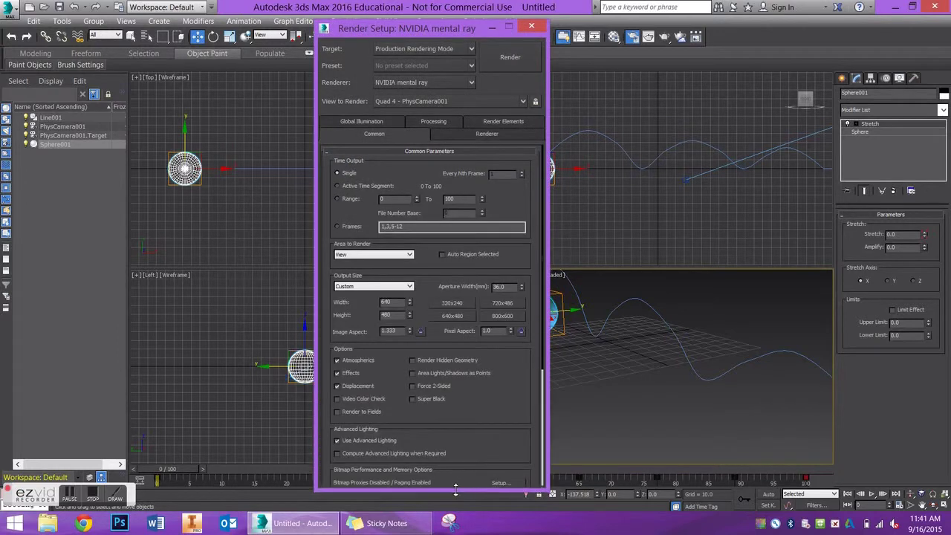
{"action": "left_click", "coordinate": [449, 49]}
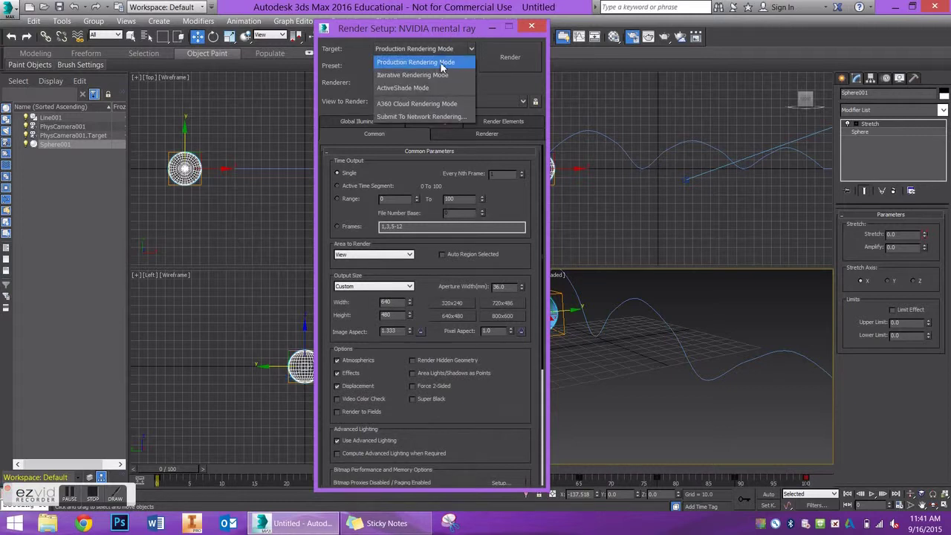
{"action": "left_click", "coordinate": [443, 62]}
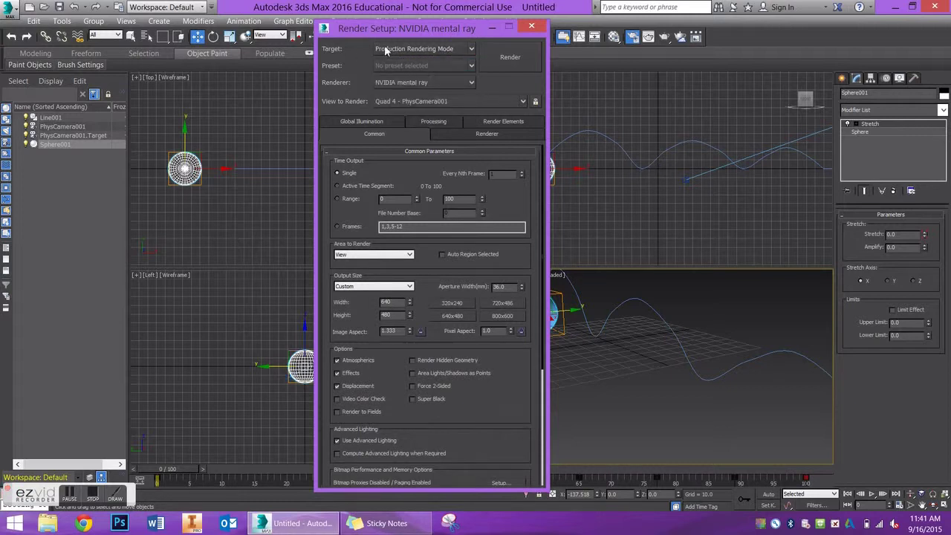
{"action": "left_click", "coordinate": [412, 50]}
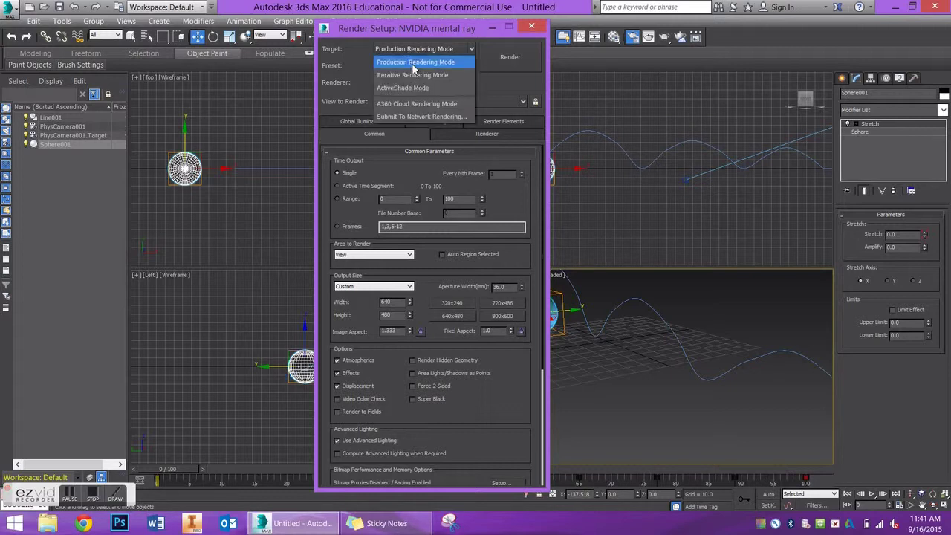
{"action": "left_click", "coordinate": [414, 63]}
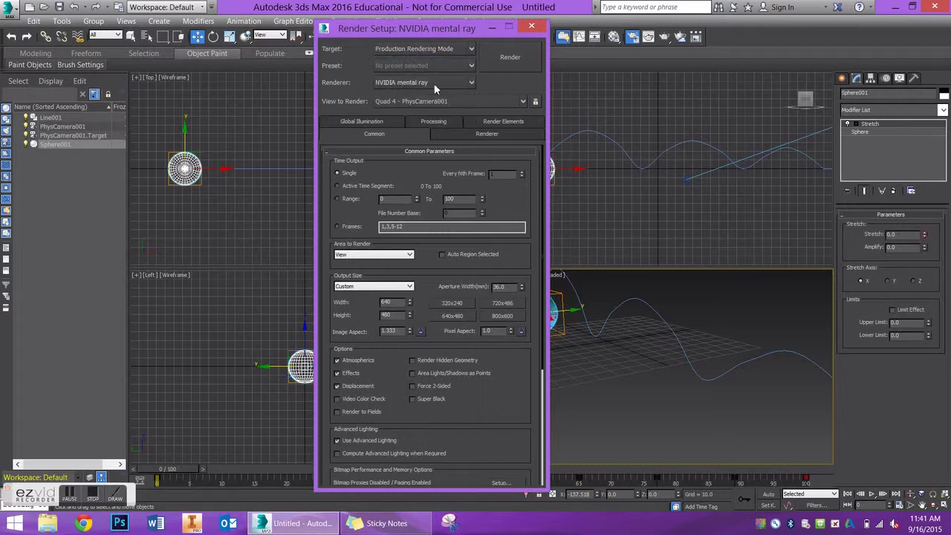
{"action": "left_click", "coordinate": [455, 82]}
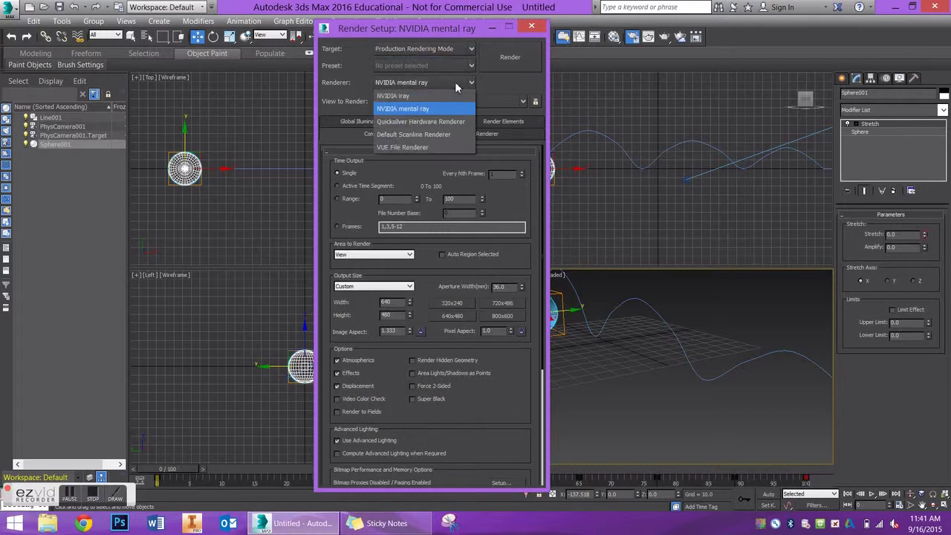
{"action": "left_click", "coordinate": [421, 112]}
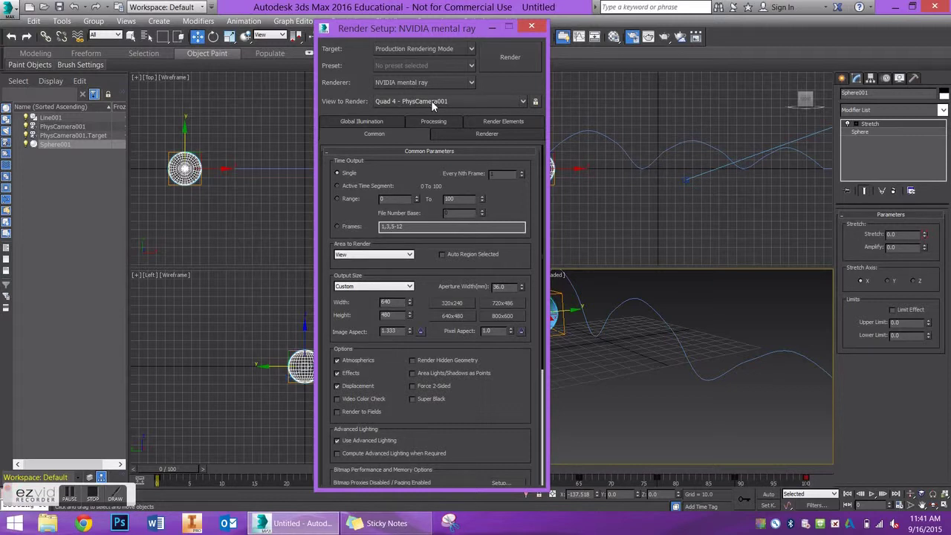
{"action": "left_click_drag", "start_coordinate": [469, 30], "coordinate": [469, 32]}
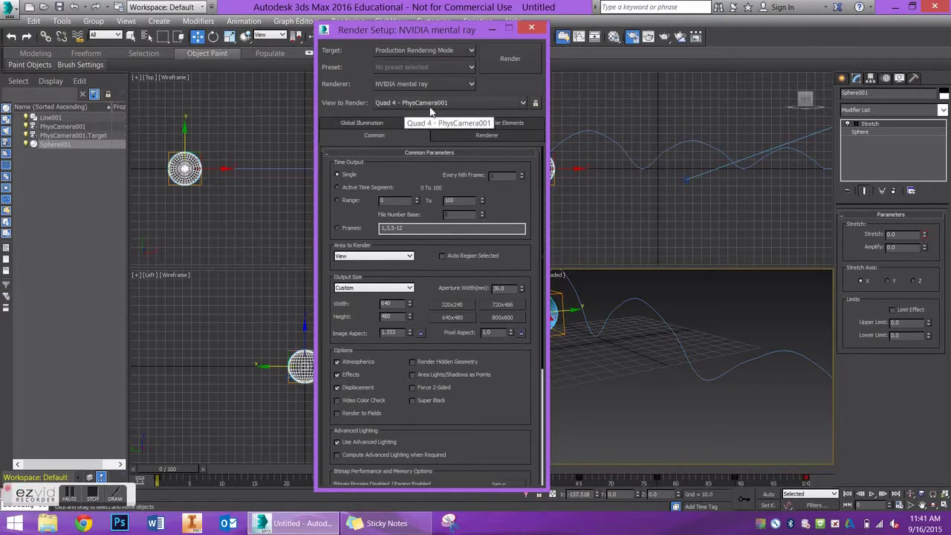
Step: Render from the PhysCamera001 view over the active time segment, frames 0 to 100
{"action": "left_click_drag", "start_coordinate": [414, 37], "coordinate": [297, 41]}
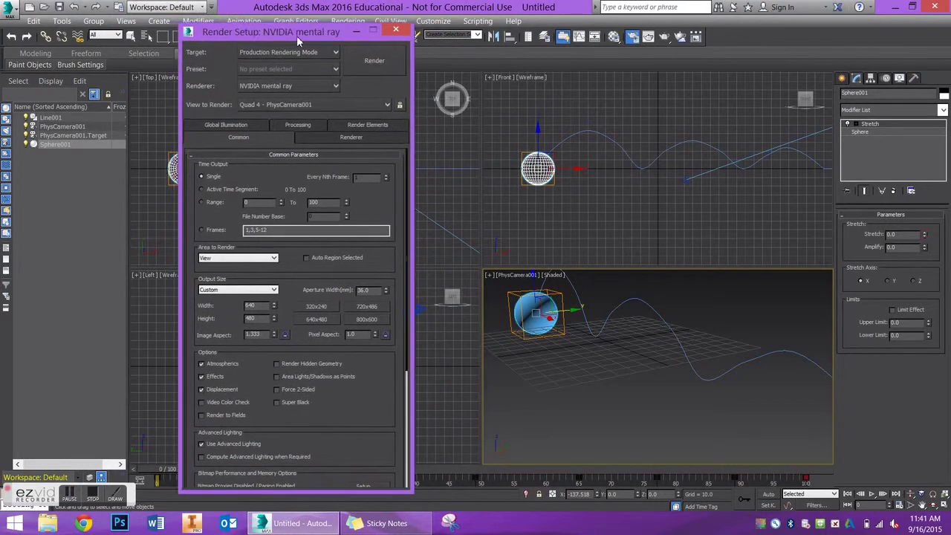
{"action": "left_click", "coordinate": [651, 262]}
{"action": "middle_click_drag", "start_coordinate": [448, 200], "coordinate": [444, 210], "text": "alt"}
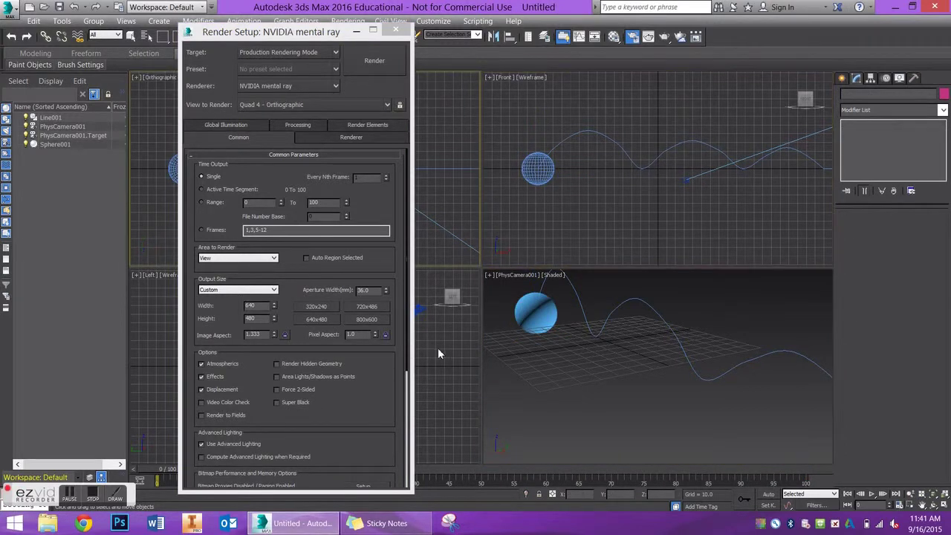
{"action": "left_click", "coordinate": [438, 348]}
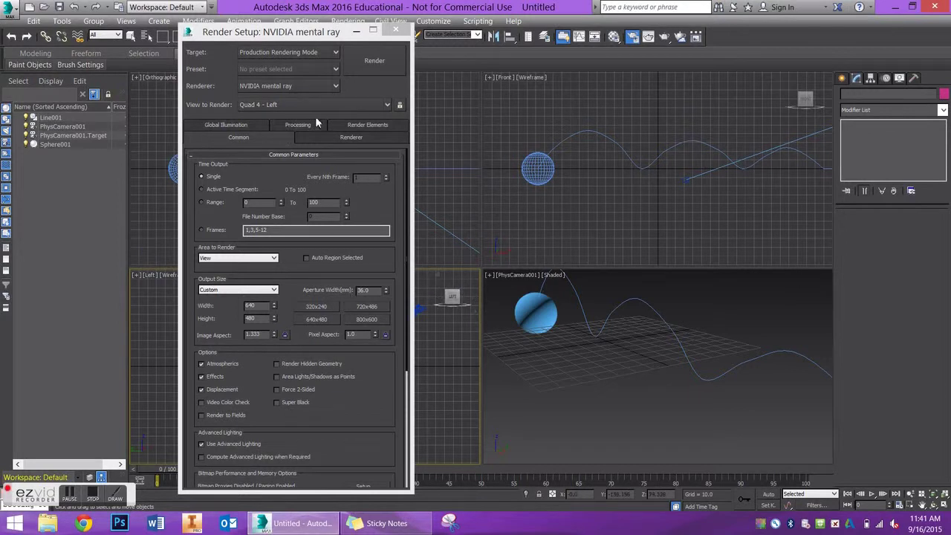
{"action": "left_click", "coordinate": [619, 357]}
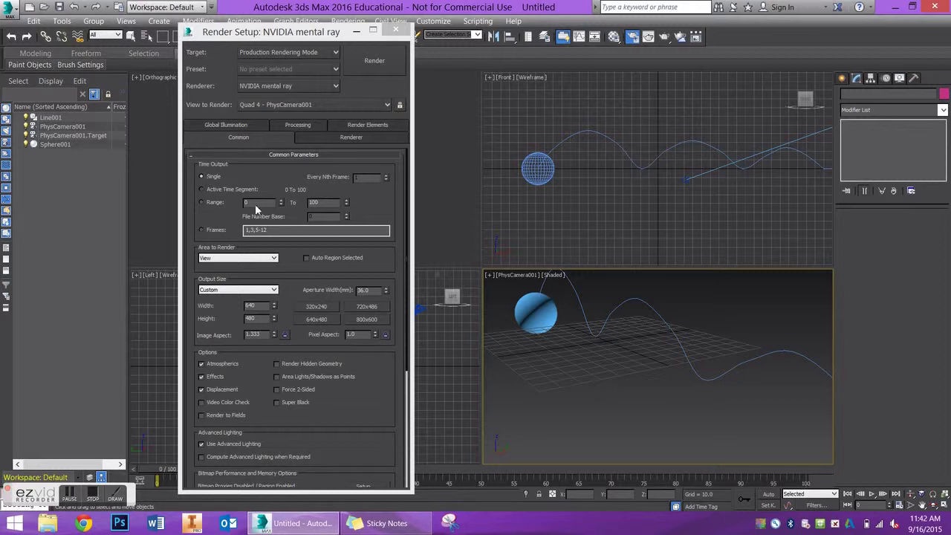
{"action": "left_click", "coordinate": [203, 191]}
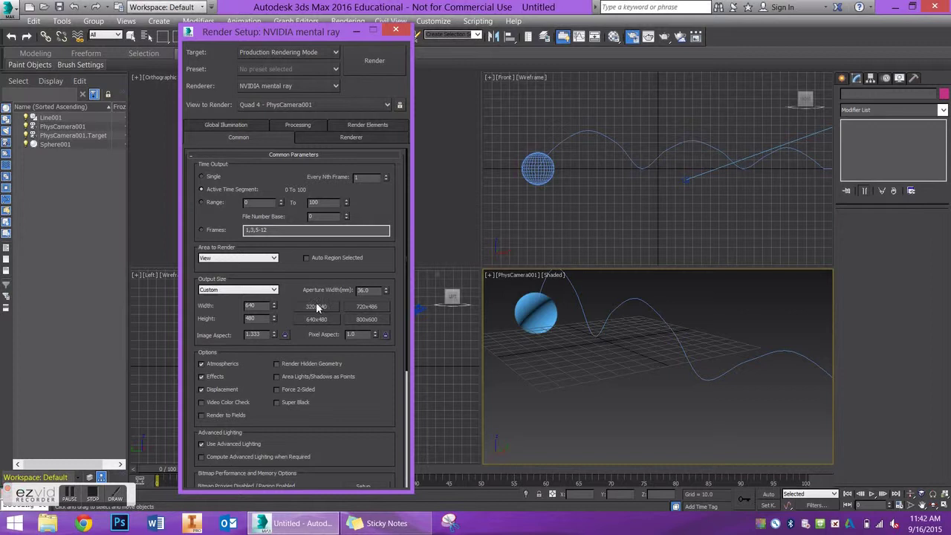
Step: Keep the output size at Custom 640×480 in the Common tab
{"action": "scroll", "coordinate": [305, 223], "scroll_direction": "down", "scroll_amount": 3}
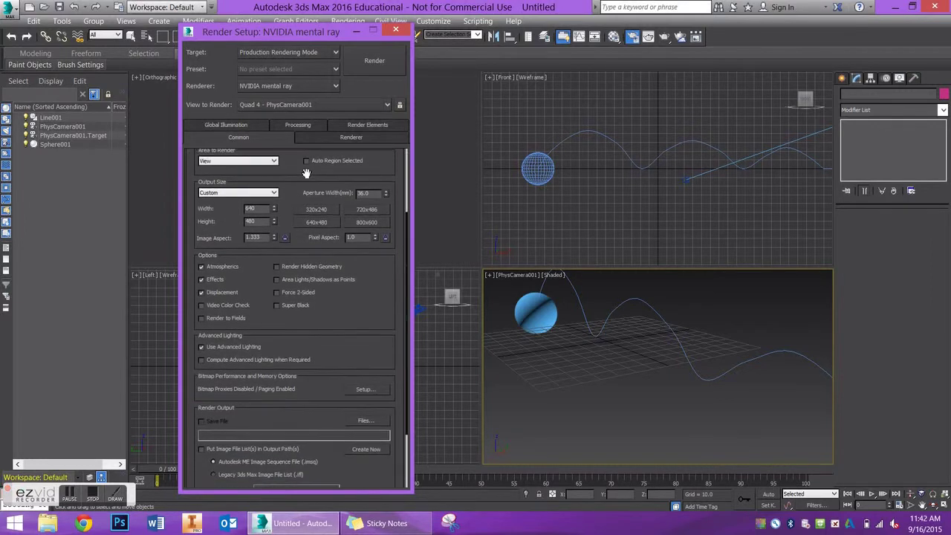
{"action": "scroll", "coordinate": [307, 172], "scroll_direction": "down", "scroll_amount": 1}
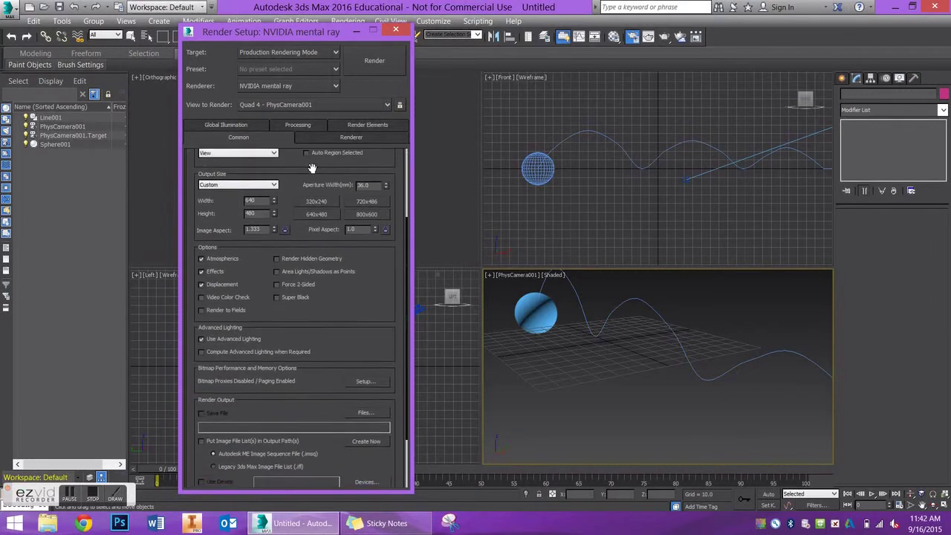
{"action": "double_click", "coordinate": [242, 205]}
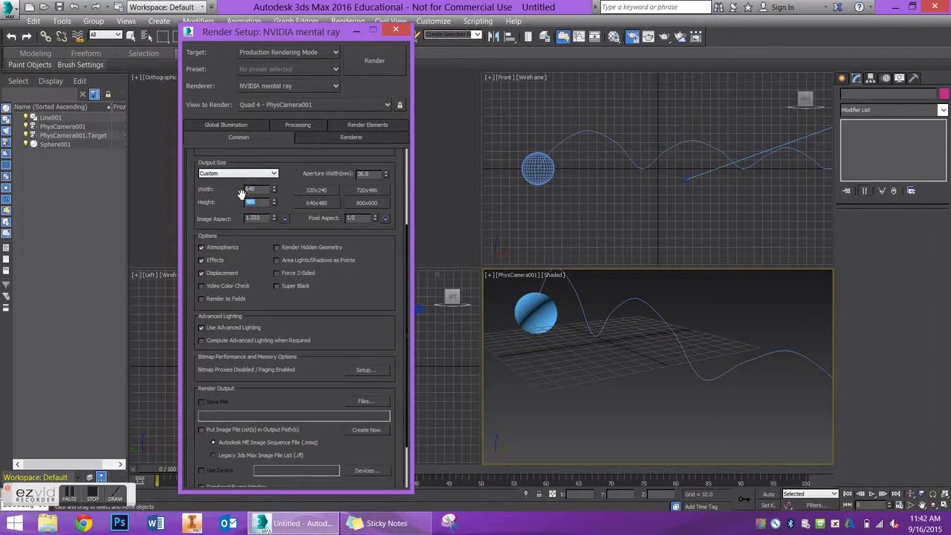
{"action": "left_click", "coordinate": [239, 173]}
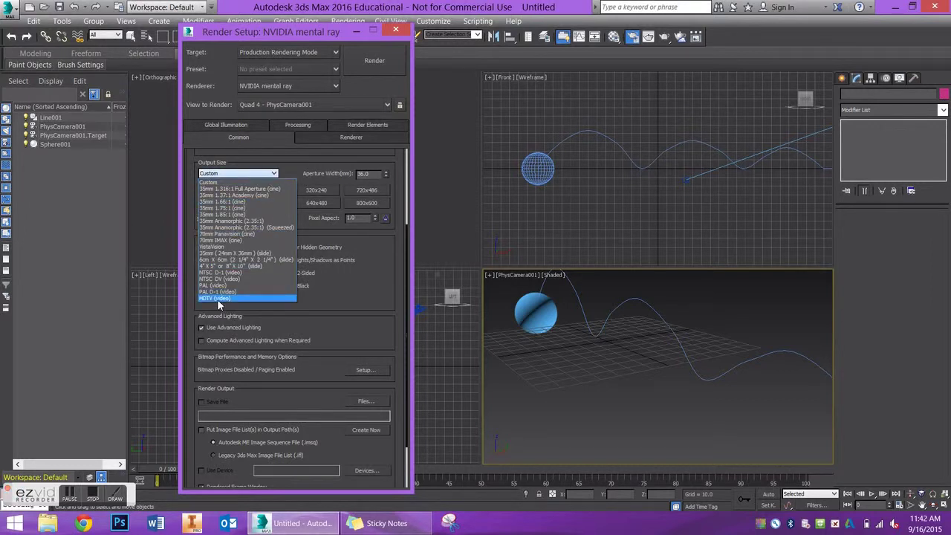
{"action": "left_click", "coordinate": [286, 173]}
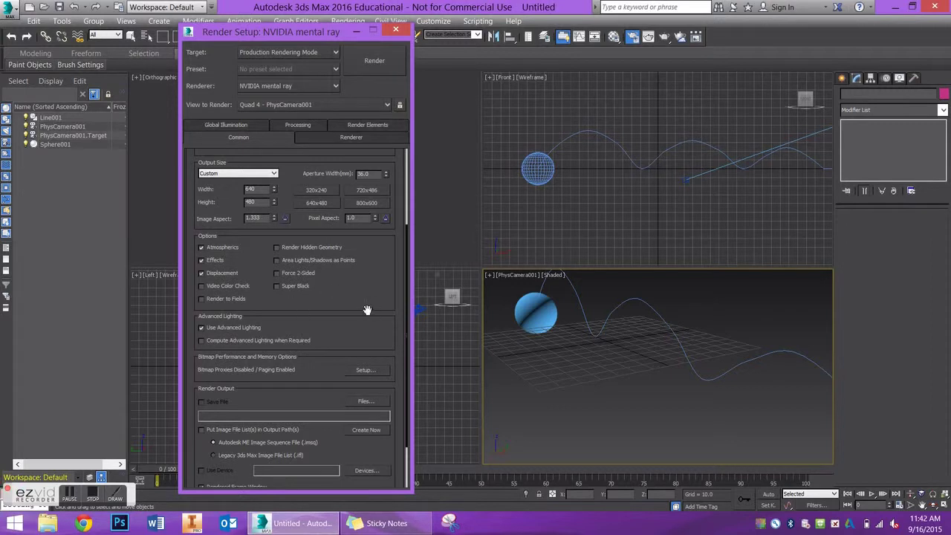
{"action": "scroll", "coordinate": [356, 290], "scroll_direction": "down", "scroll_amount": 2}
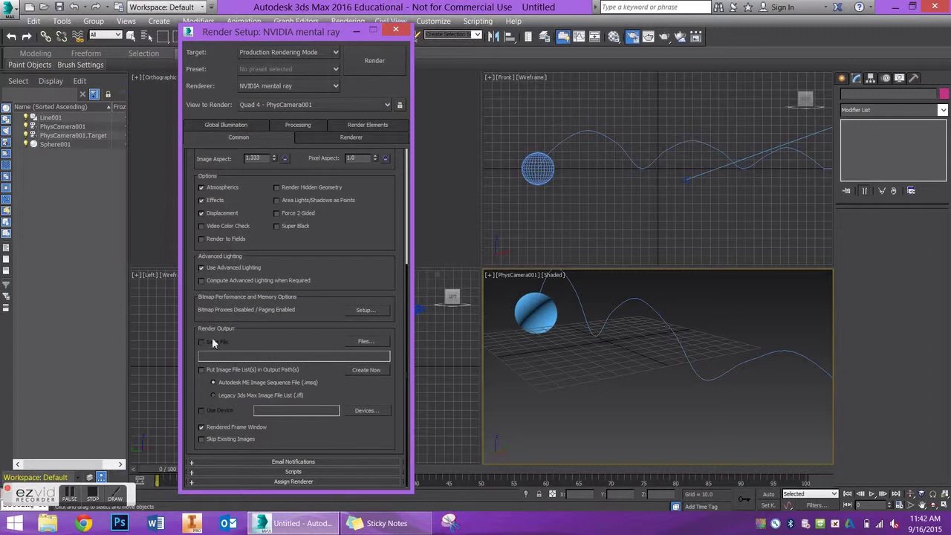
Step: Browse the render output location to the user's home folder
{"action": "left_click", "coordinate": [363, 342]}
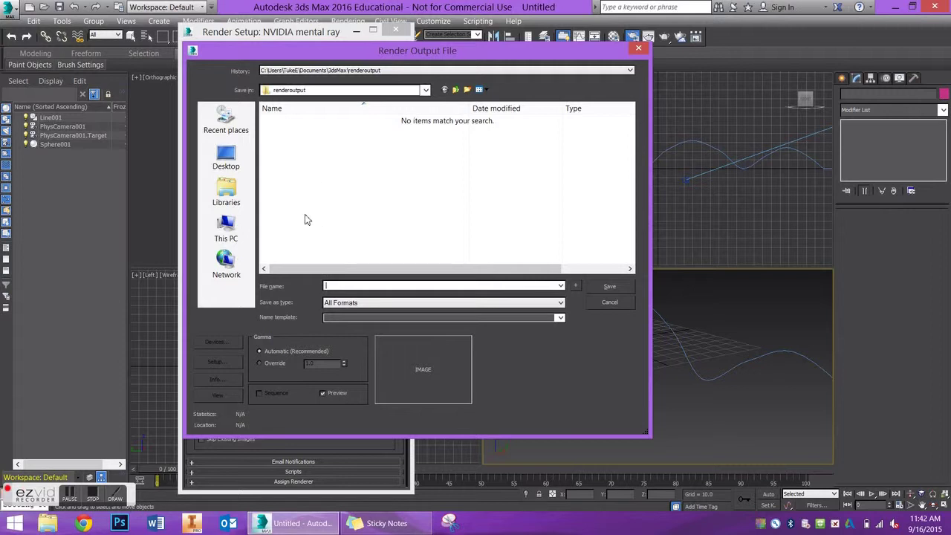
{"action": "left_click", "coordinate": [222, 159]}
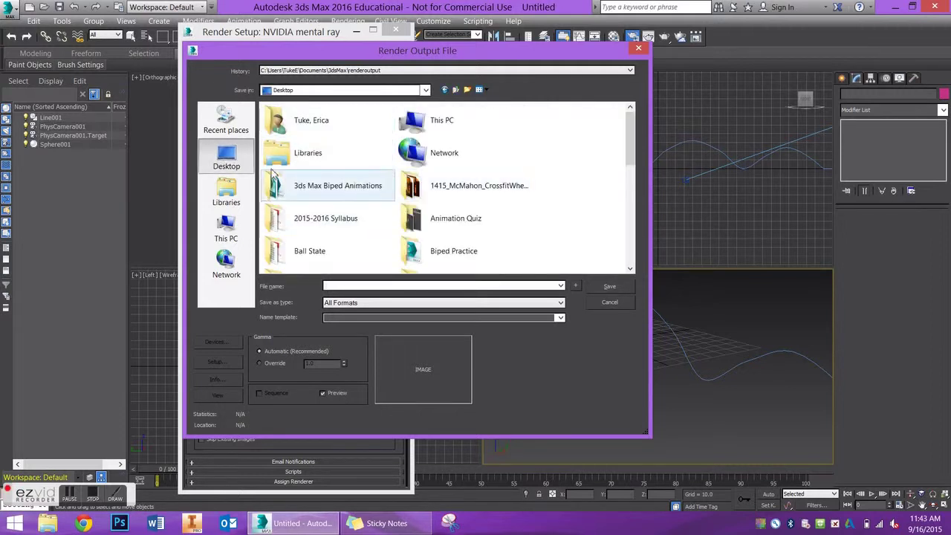
{"action": "left_click", "coordinate": [327, 128]}
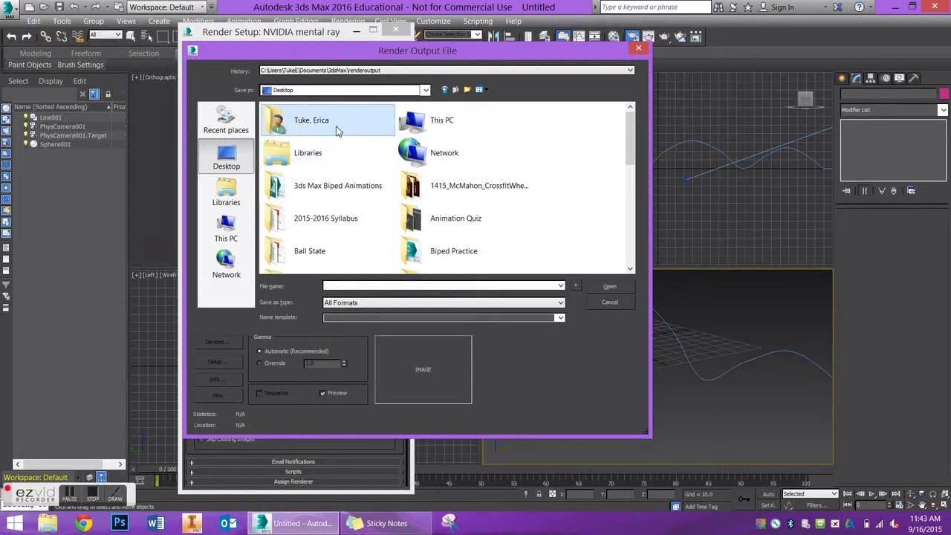
{"action": "double_click", "coordinate": [335, 120]}
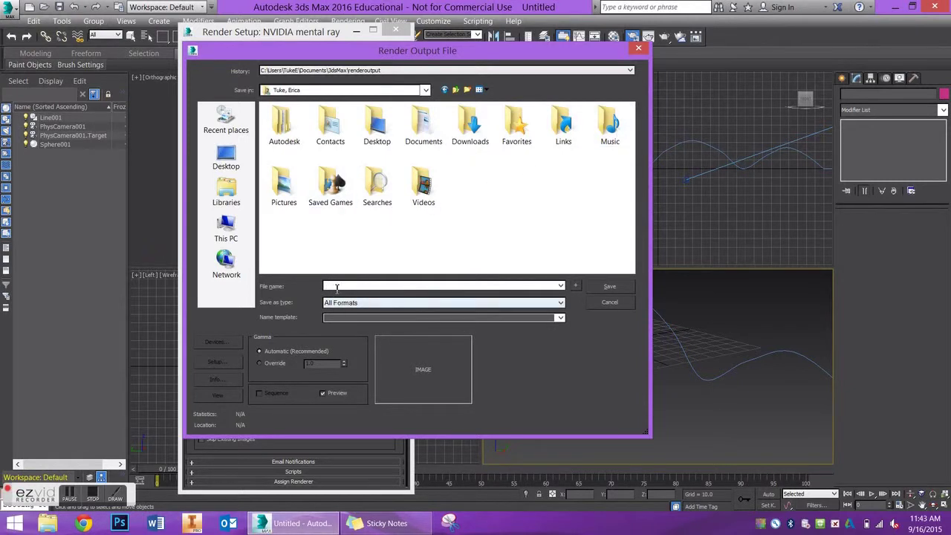
Step: Name the output file with the user's name followed by _BouncingBall
{"action": "left_click", "coordinate": [338, 288]}
{"action": "type", "text": "Tkue"}
{"action": "key", "text": "BackSpace"}
{"action": "key", "text": "BackSpace"}
{"action": "type", "text": "uk"}
{"action": "type", "text": "e_Bouncing"}
Step: Set the save type to AVI and save the output file
{"action": "left_click", "coordinate": [380, 303]}
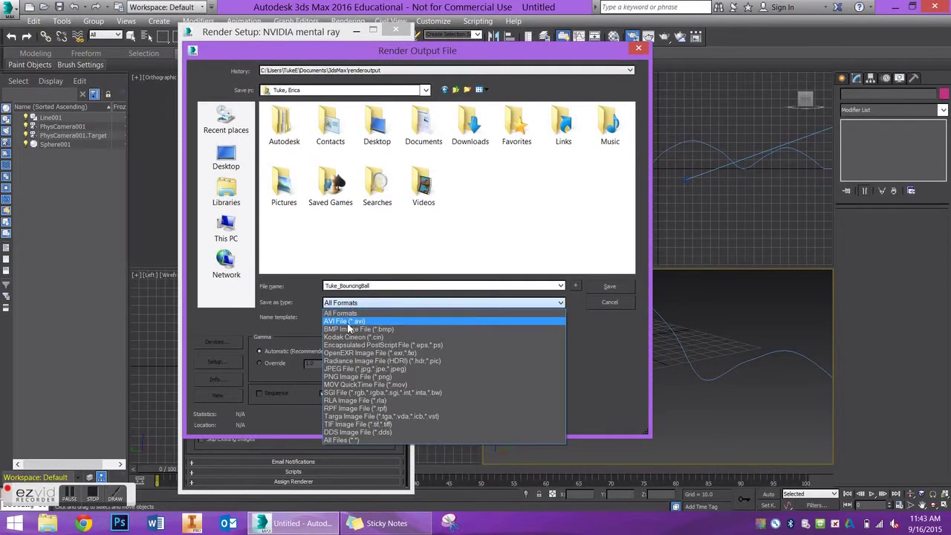
{"action": "left_click", "coordinate": [344, 322]}
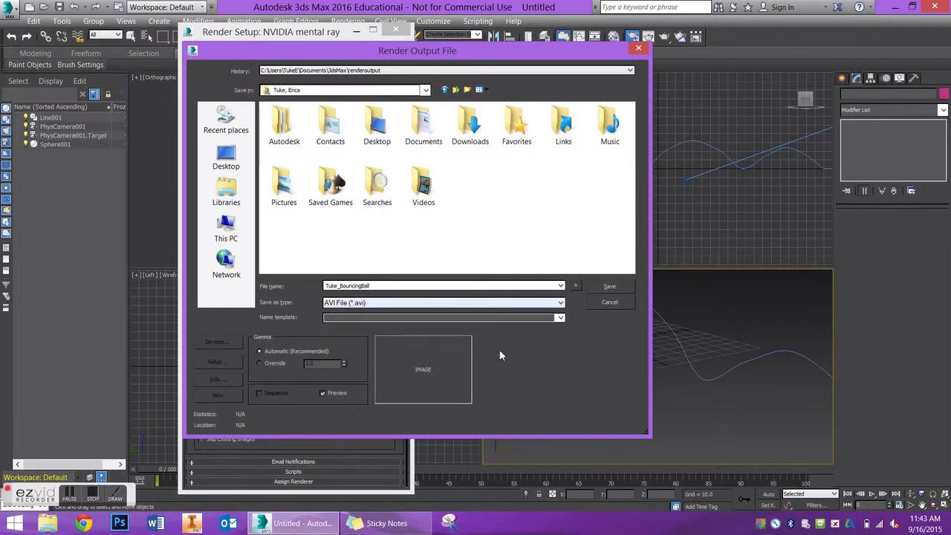
{"action": "left_click", "coordinate": [546, 304]}
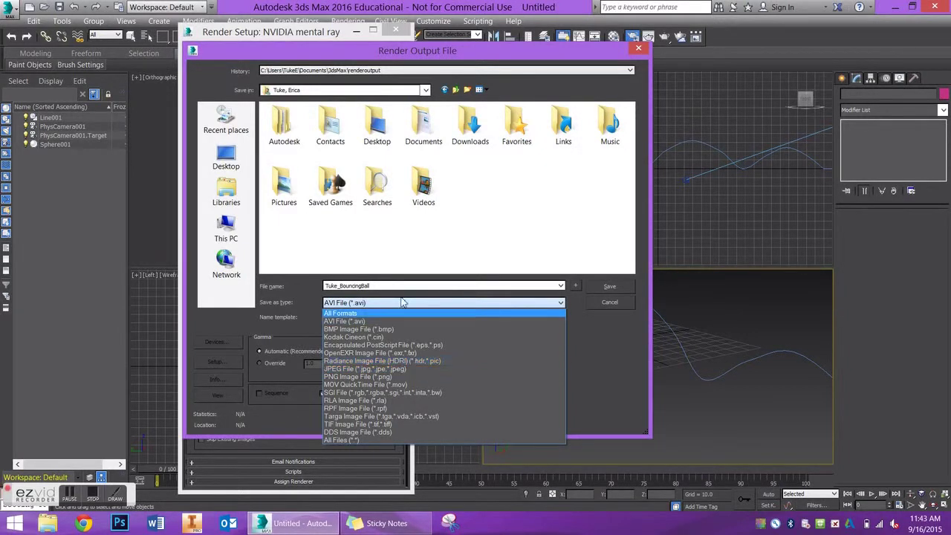
{"action": "left_click", "coordinate": [387, 322]}
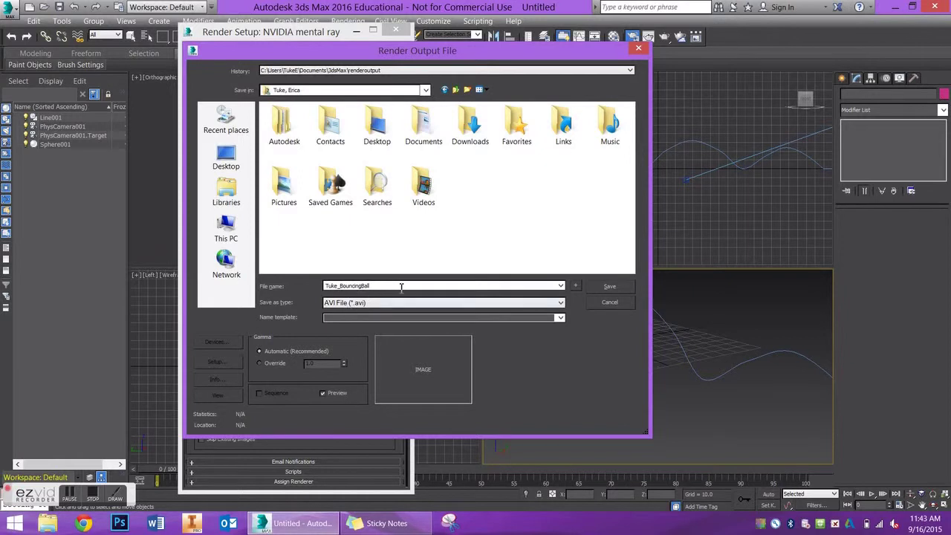
{"action": "left_click_drag", "start_coordinate": [401, 287], "coordinate": [281, 291]}
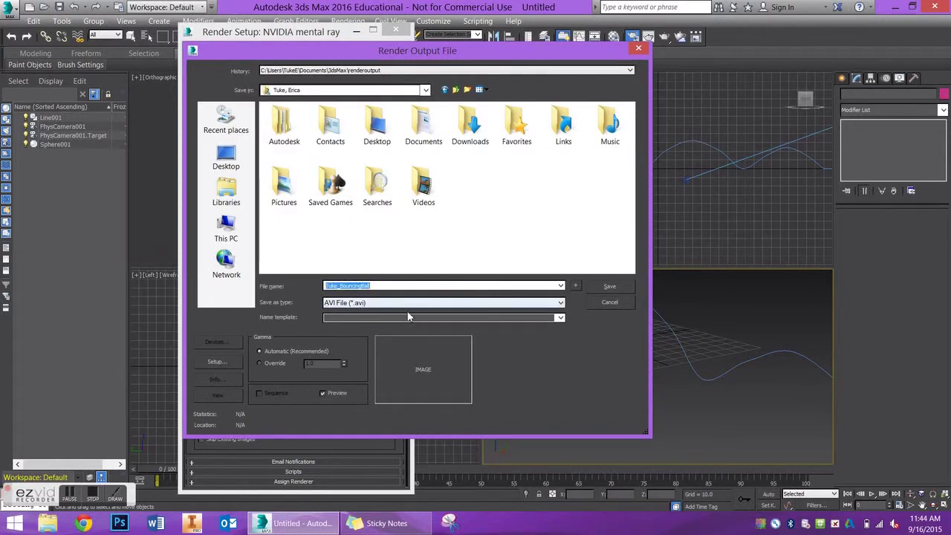
{"action": "left_click", "coordinate": [610, 287]}
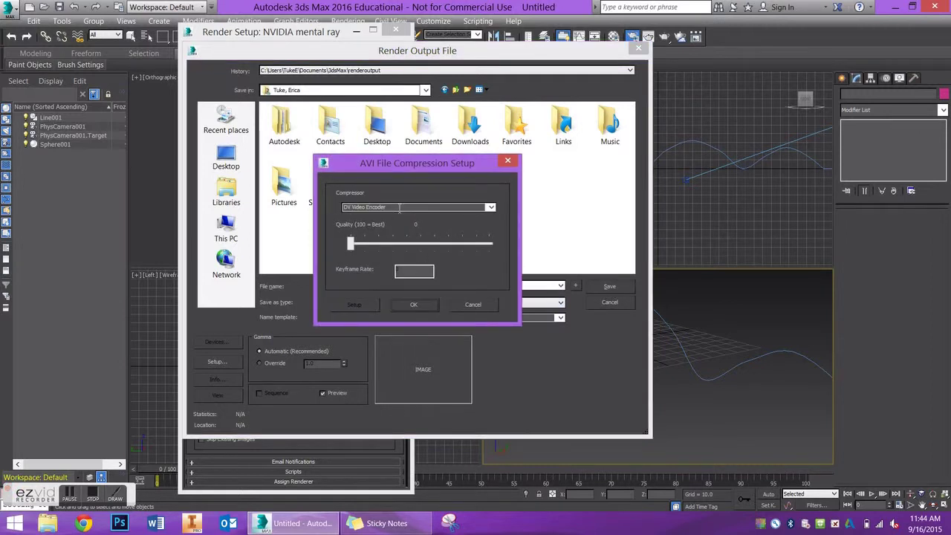
Step: Accept the DV Video Encoder compression and render the animation to the AVI file
{"action": "left_click", "coordinate": [423, 307]}
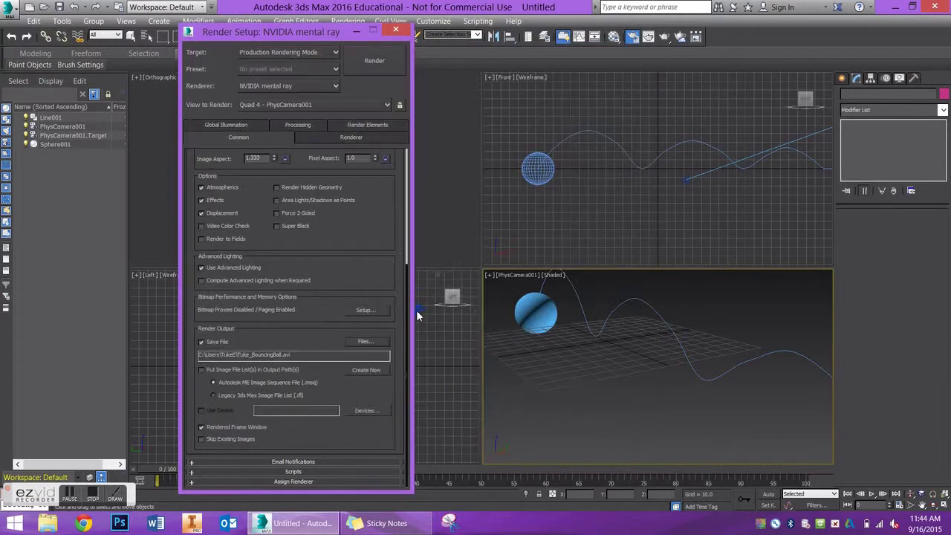
{"action": "left_click_drag", "start_coordinate": [373, 237], "coordinate": [362, 328]}
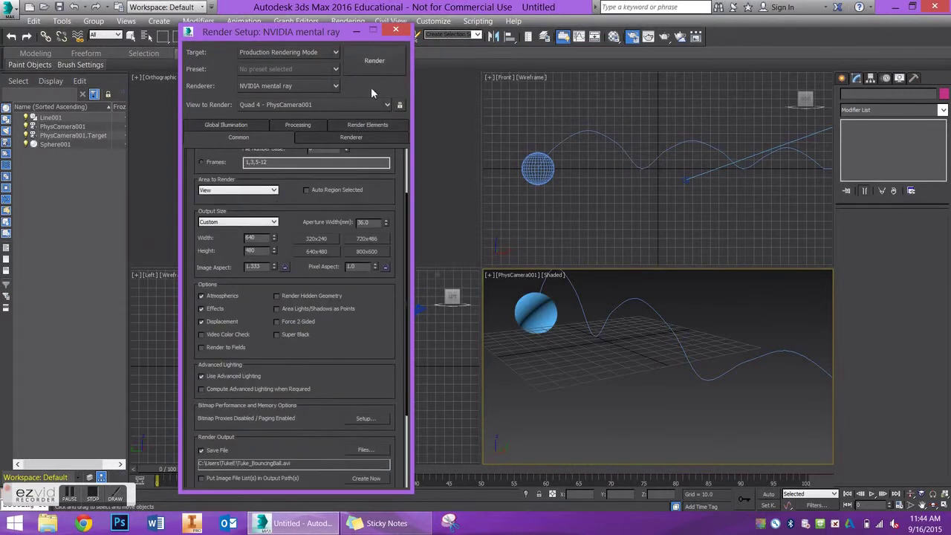
{"action": "left_click", "coordinate": [359, 61]}
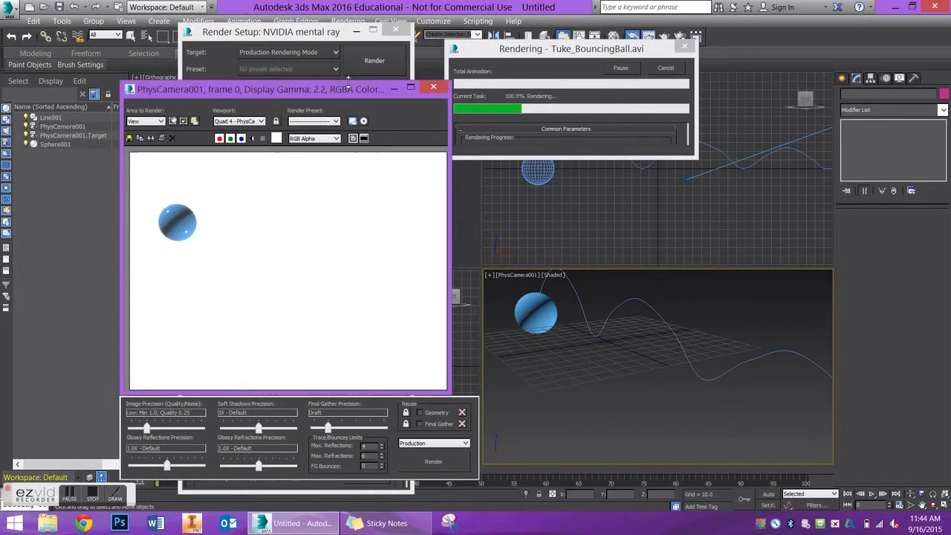
{"action": "left_click_drag", "start_coordinate": [536, 71], "coordinate": [563, 90]}
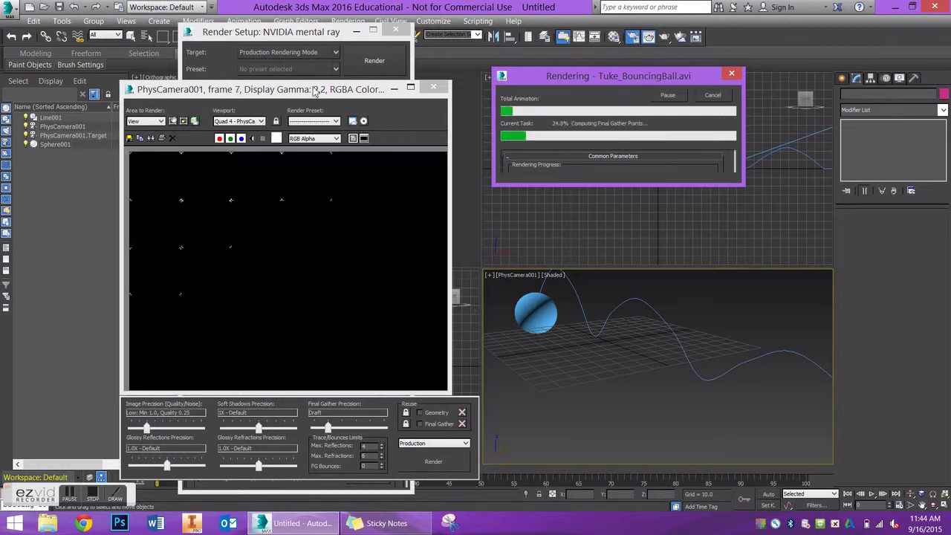
{"action": "left_click", "coordinate": [432, 88]}
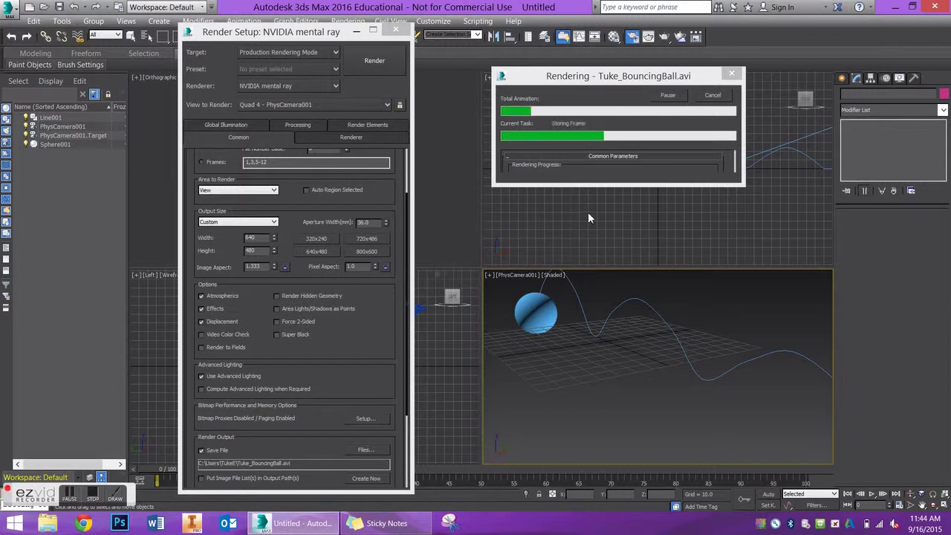
{"action": "left_click", "coordinate": [70, 497]}
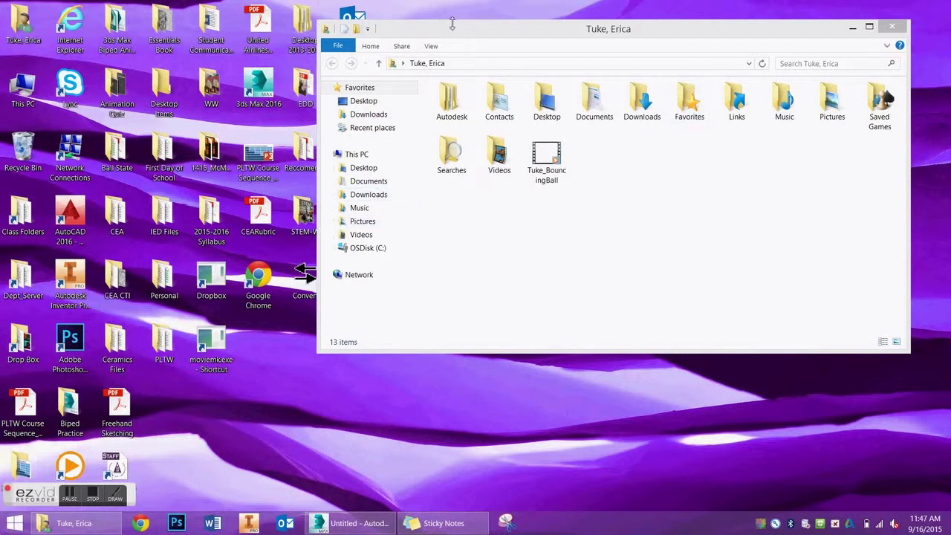
Step: Select the 11.5 MB BouncingBall AVI file in the home folder
{"action": "left_click", "coordinate": [547, 159]}
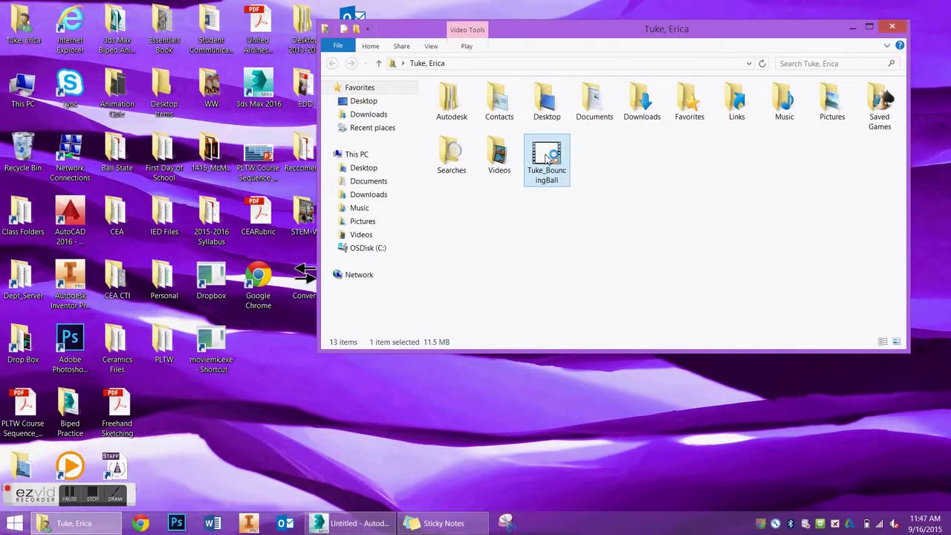
Step: Play the BouncingBall video in an enlarged Windows Media Player window
{"action": "double_click", "coordinate": [547, 159]}
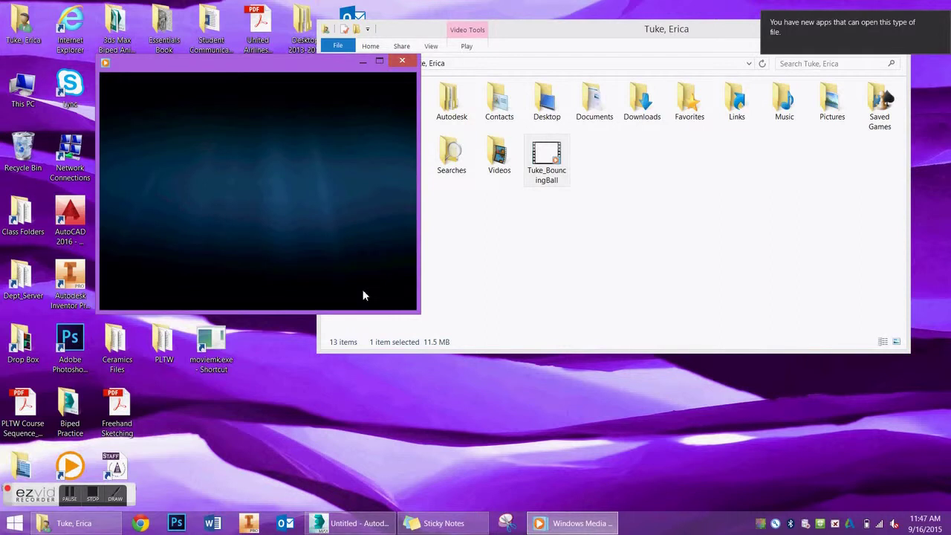
{"action": "left_click_drag", "start_coordinate": [421, 313], "coordinate": [720, 490]}
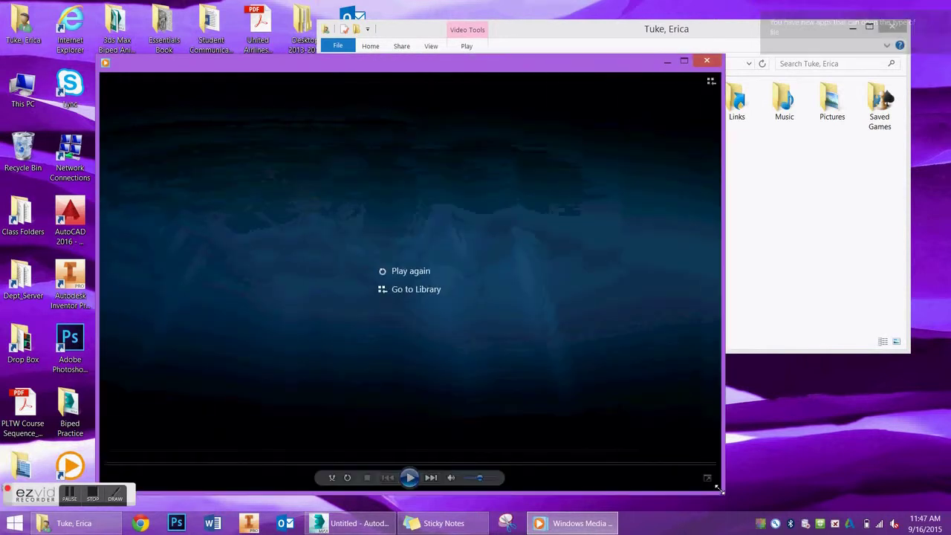
{"action": "left_click", "coordinate": [405, 271]}
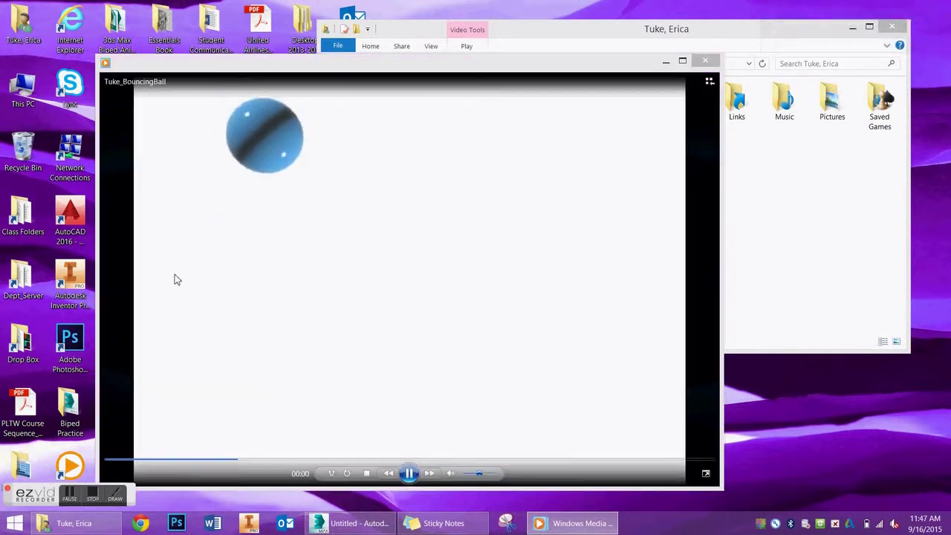